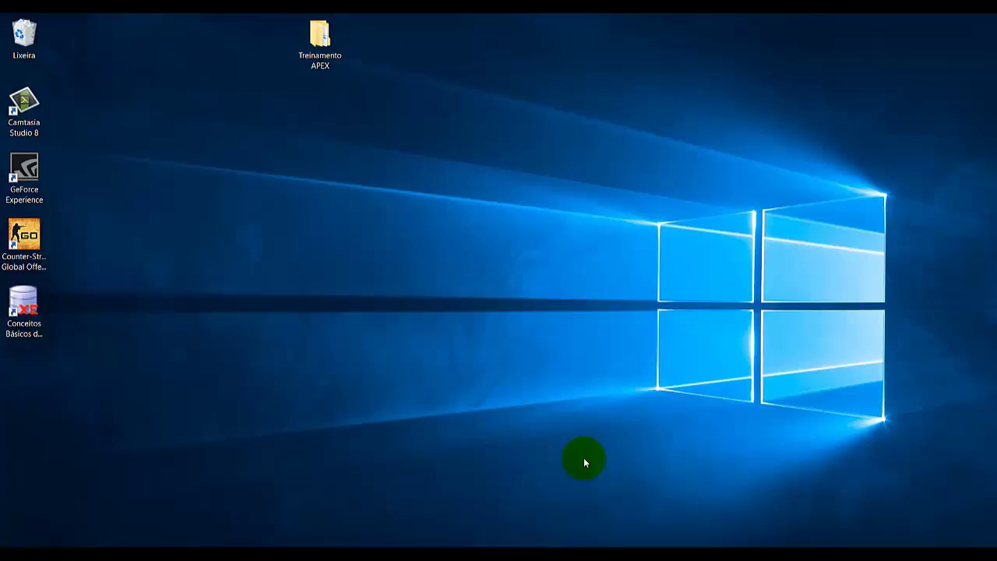
# Open the Oracle Database 11g Express Edition shortcut and switch the administration login page to Português (Brasil)
pyautogui.click(17, 311)
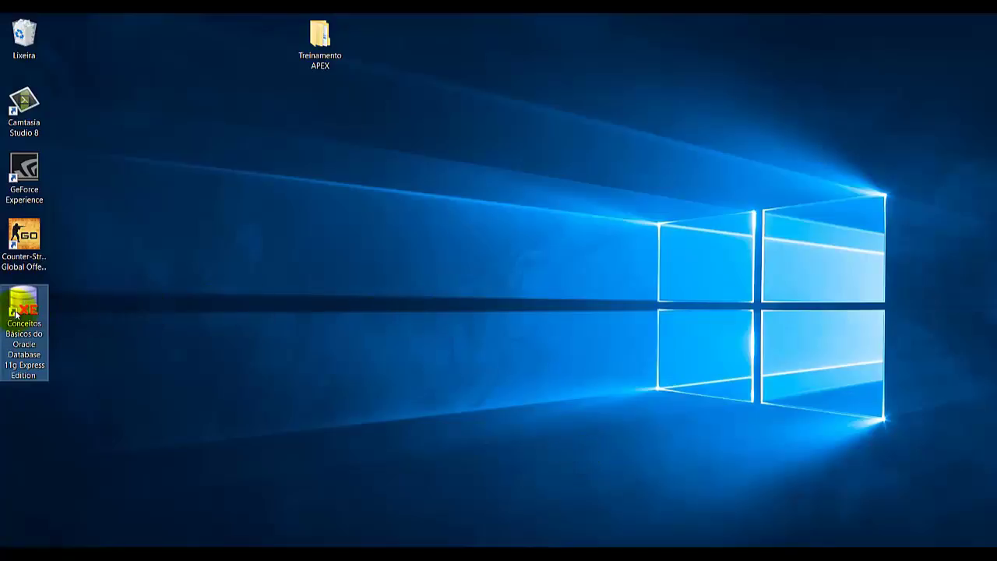
pyautogui.doubleClick(17, 312)
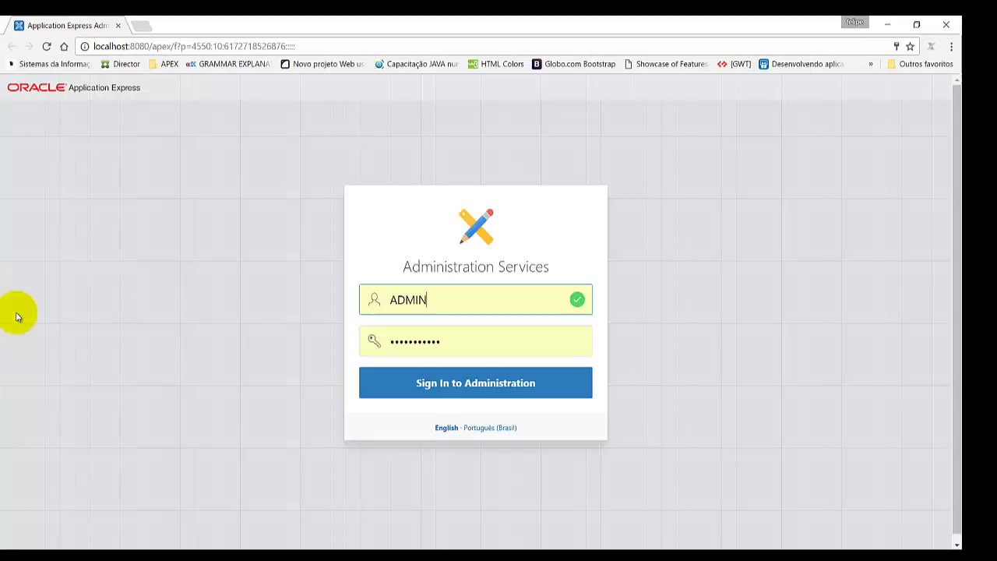
pyautogui.click(497, 429)
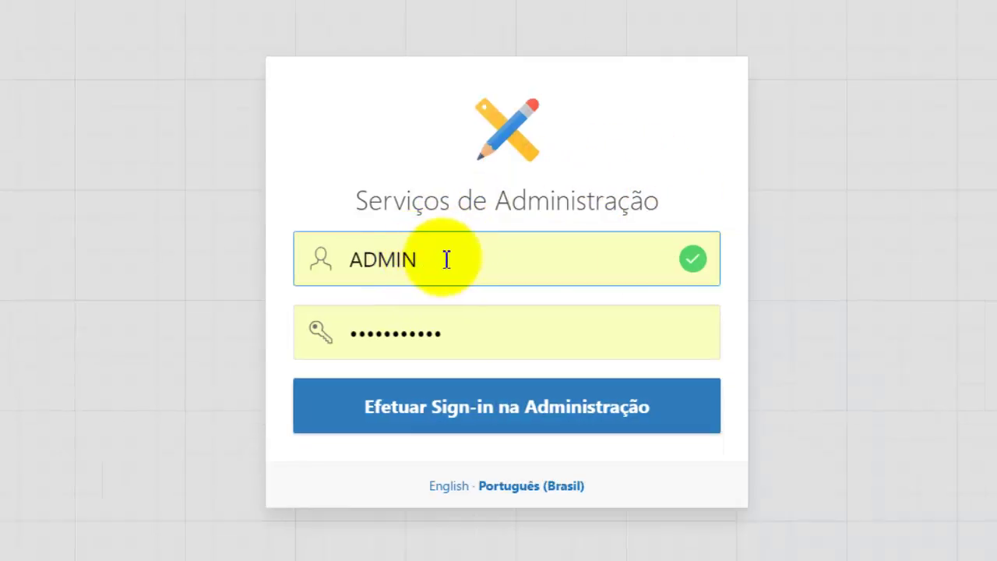
# Sign in to the administration services with the prefilled ADMIN account credentials
pyautogui.moveTo(449, 333); pyautogui.dragTo(318, 330)
pyautogui.click(449, 333)
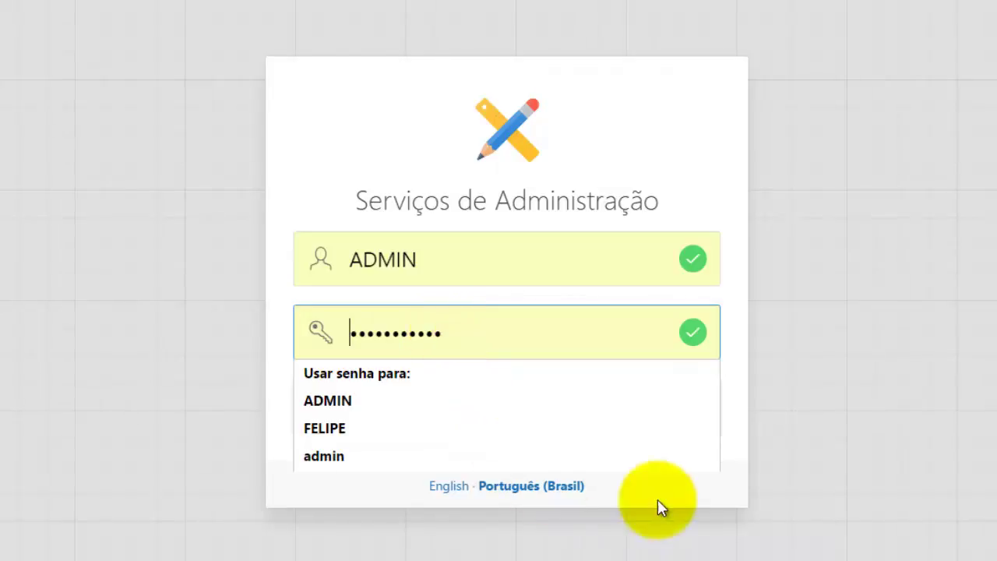
pyautogui.click(302, 510)
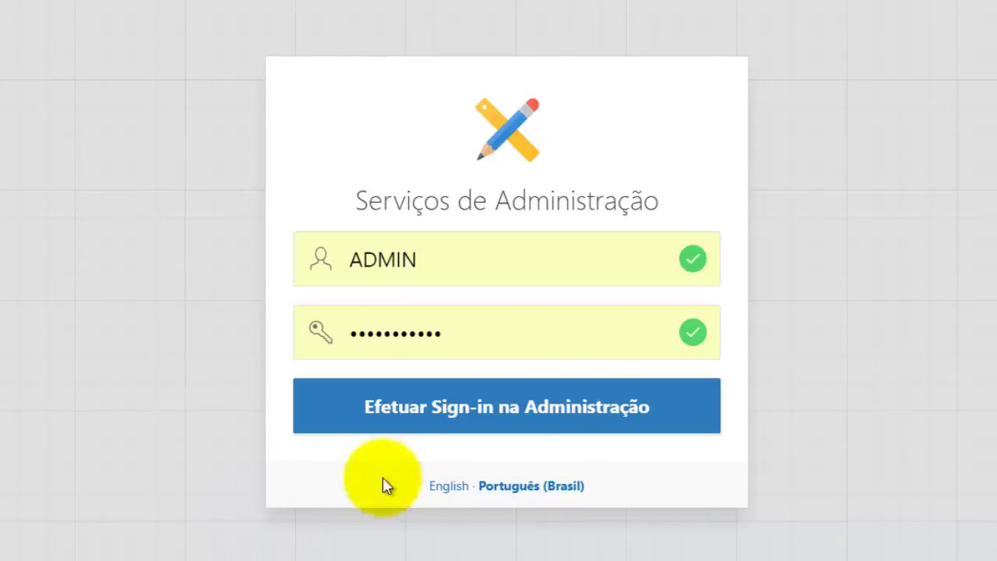
pyautogui.click(548, 412)
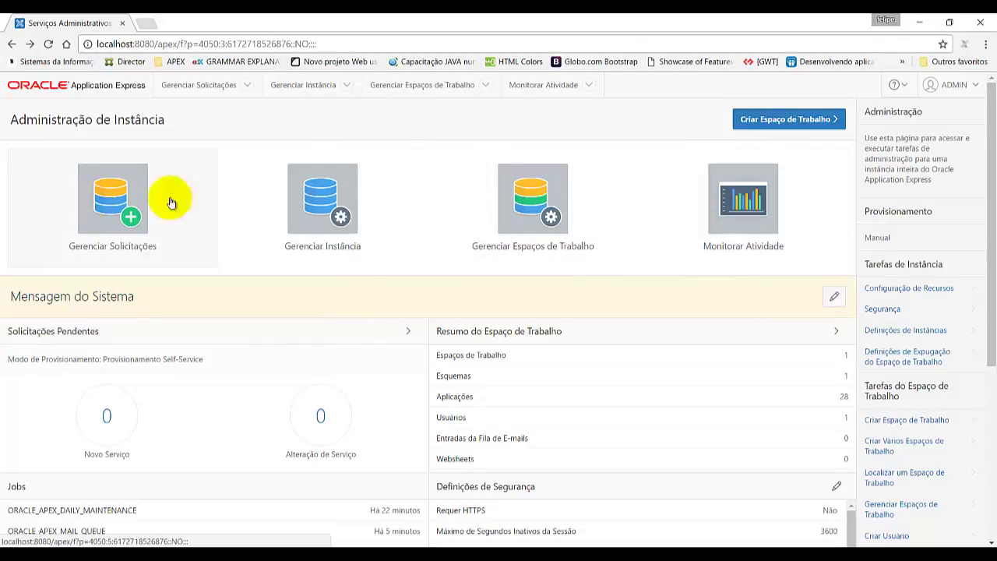
# Look at the instance management options and return to the administration home page
pyautogui.click(333, 204)
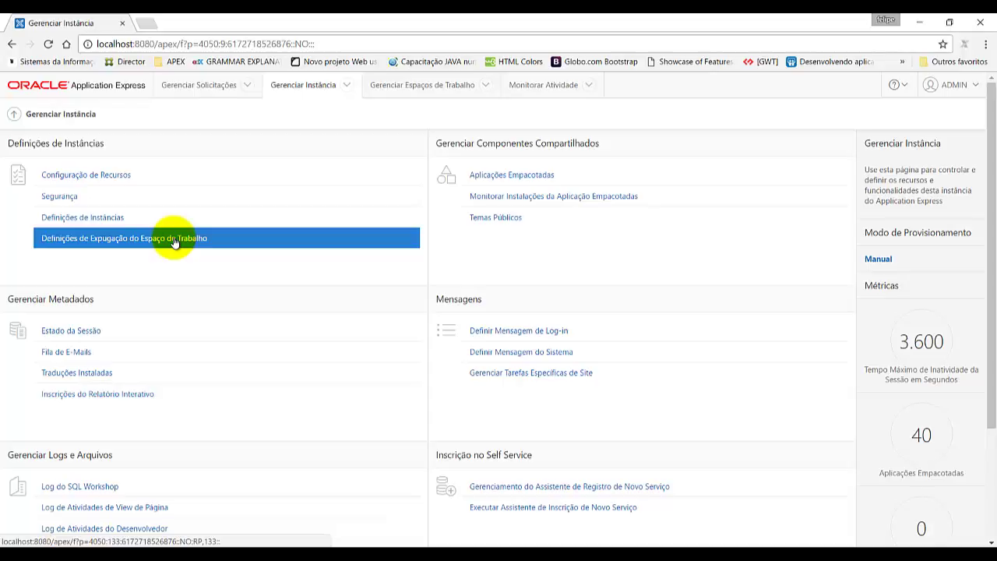
pyautogui.click(125, 87)
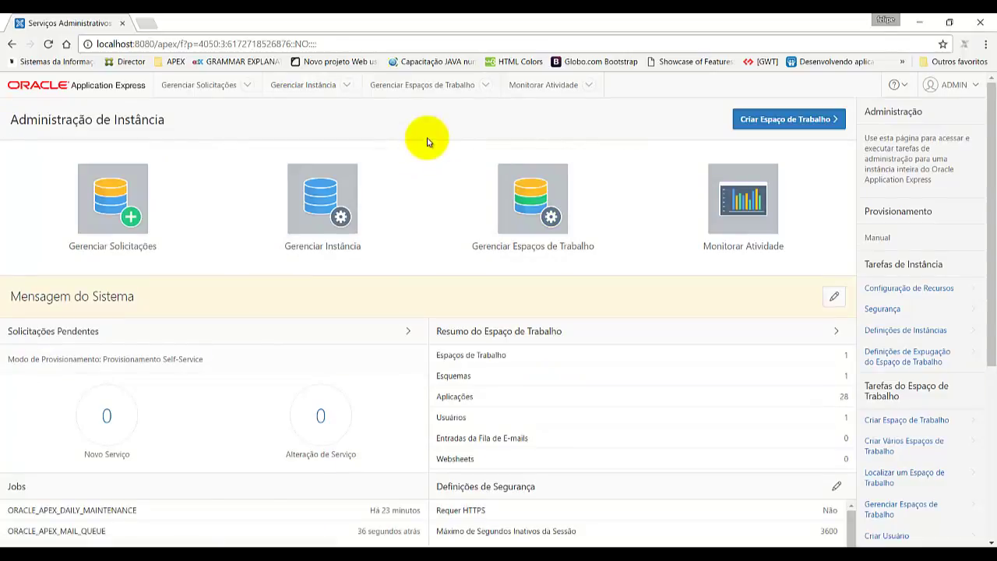
# Start creating a workspace from the workspace management page and name it Curso APEX
pyautogui.click(546, 200)
pyautogui.click(131, 181)
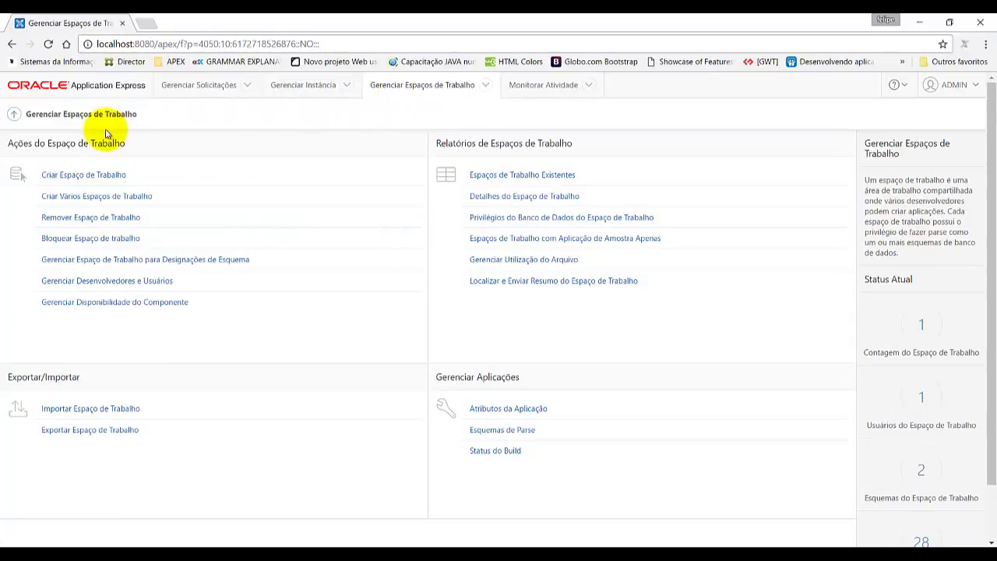
pyautogui.click(99, 178)
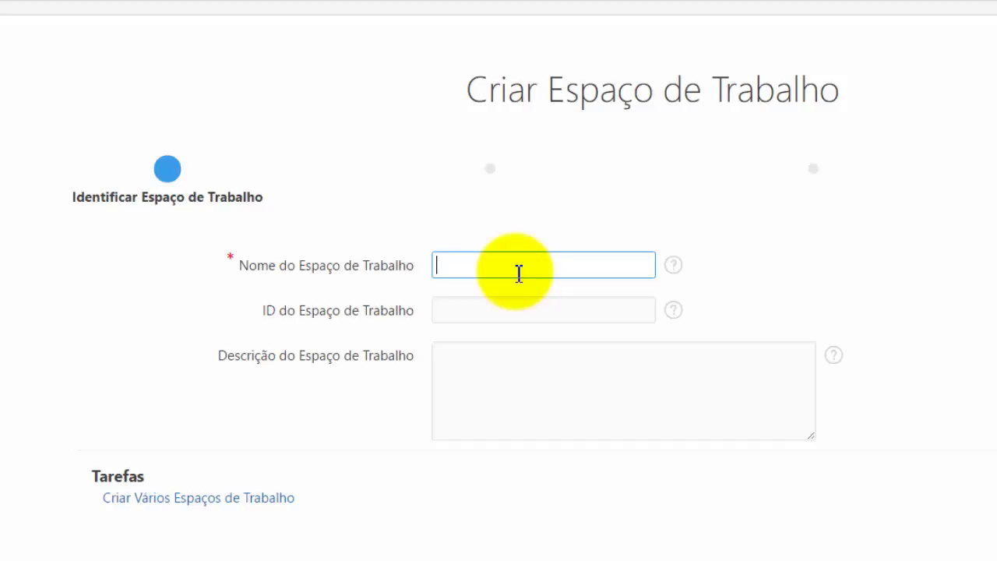
pyautogui.write('Curso')
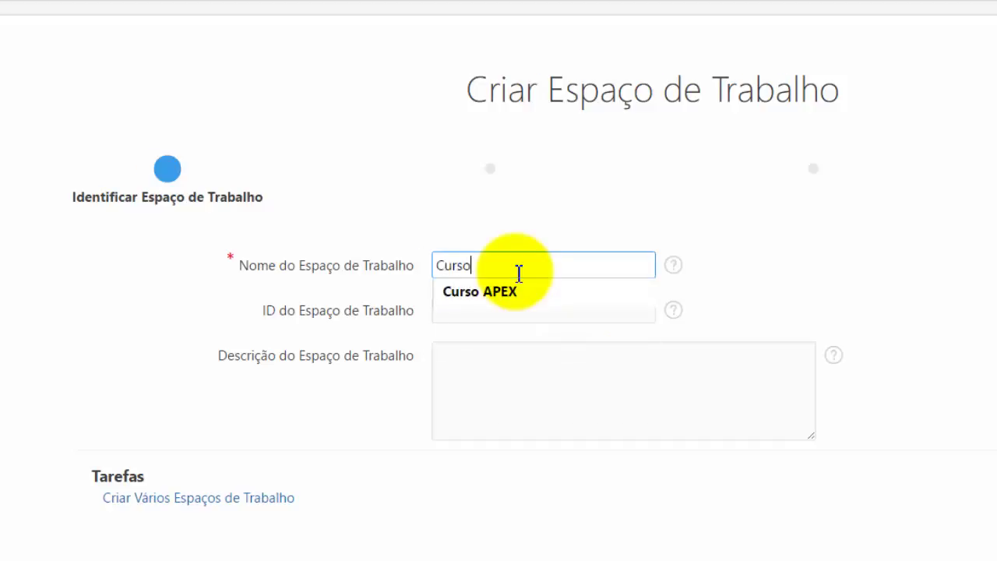
pyautogui.press('Down')
pyautogui.press('Tab')
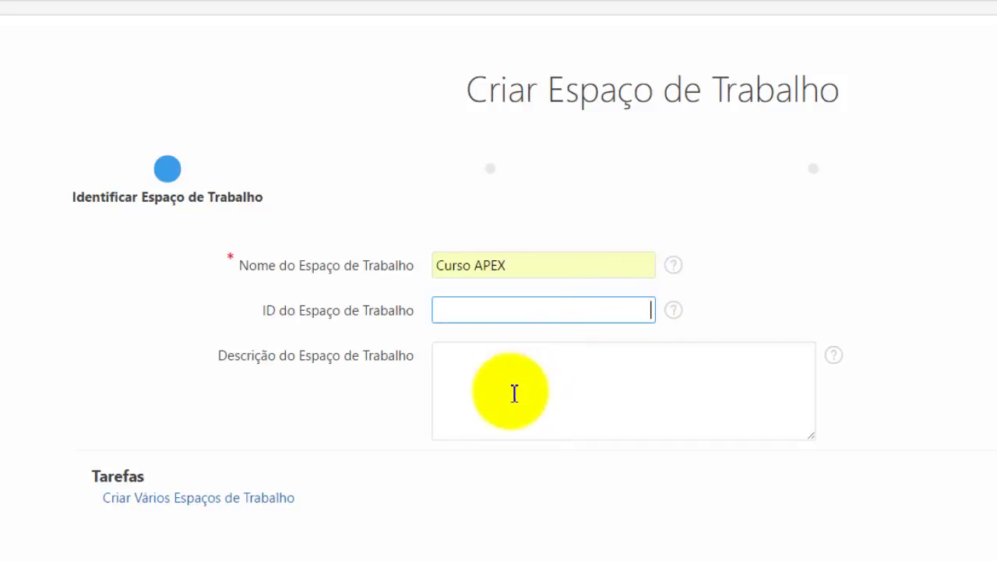
# Enter "Workspace para o curso do APEX" as the workspace description and continue to the schema identification
pyautogui.click(472, 371)
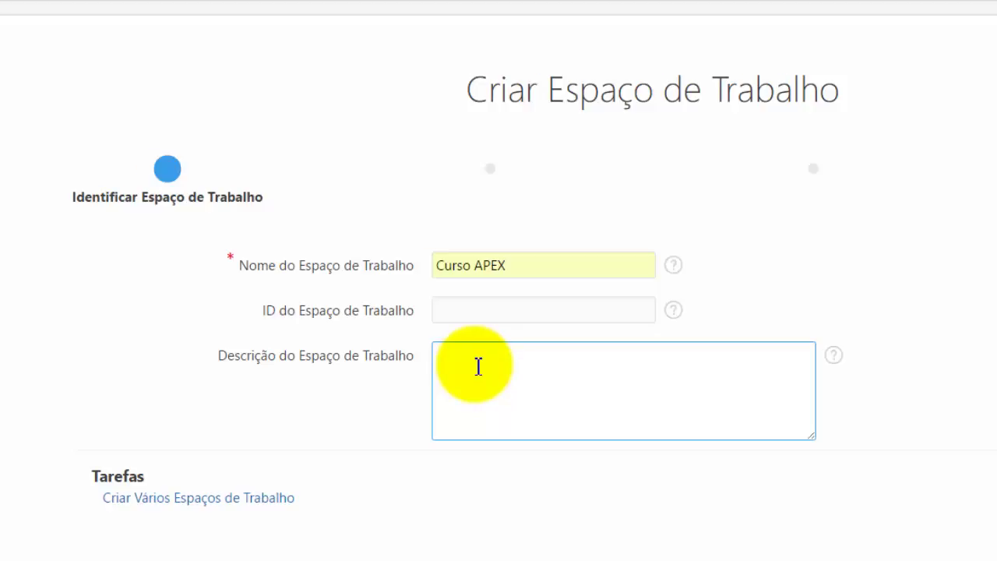
pyautogui.write('Workspace para o curso ')
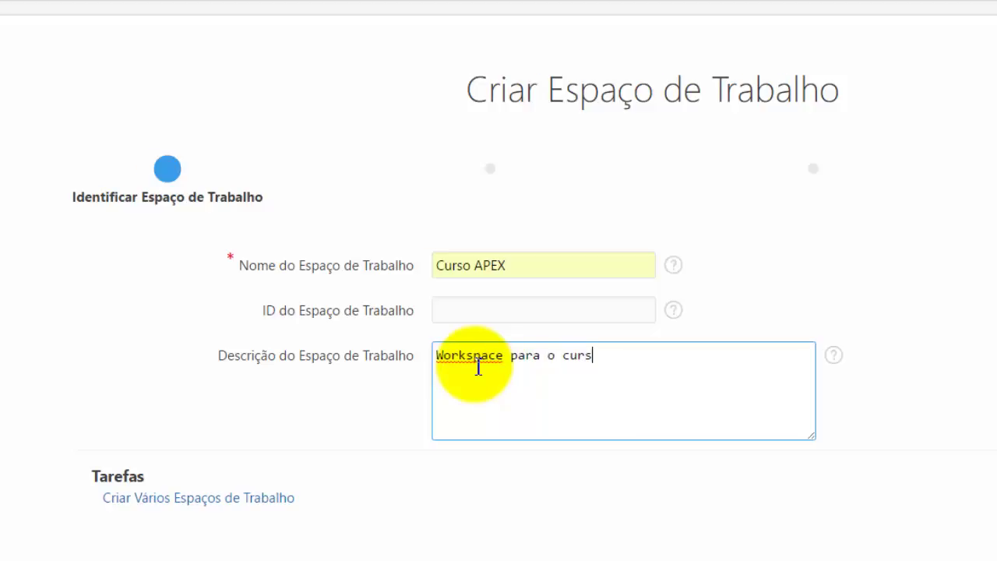
pyautogui.write('do APEX')
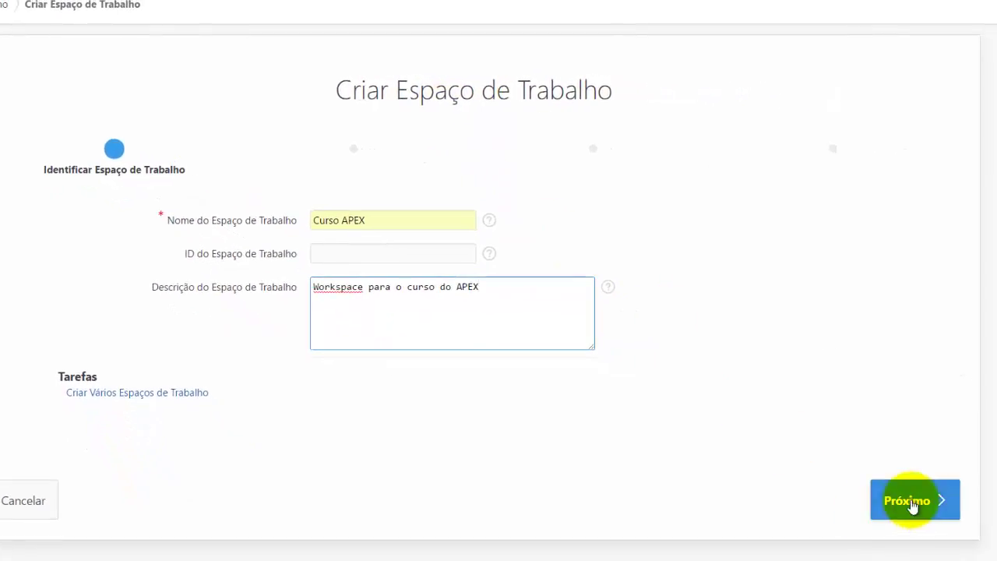
pyautogui.click(915, 505)
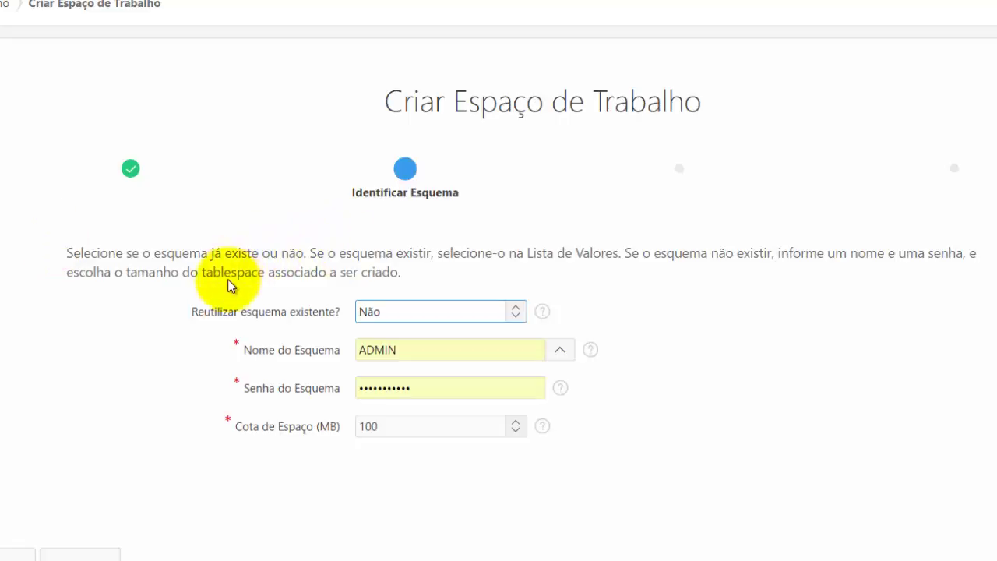
# Set the option to reuse an existing schema to Sim
pyautogui.click(522, 319)
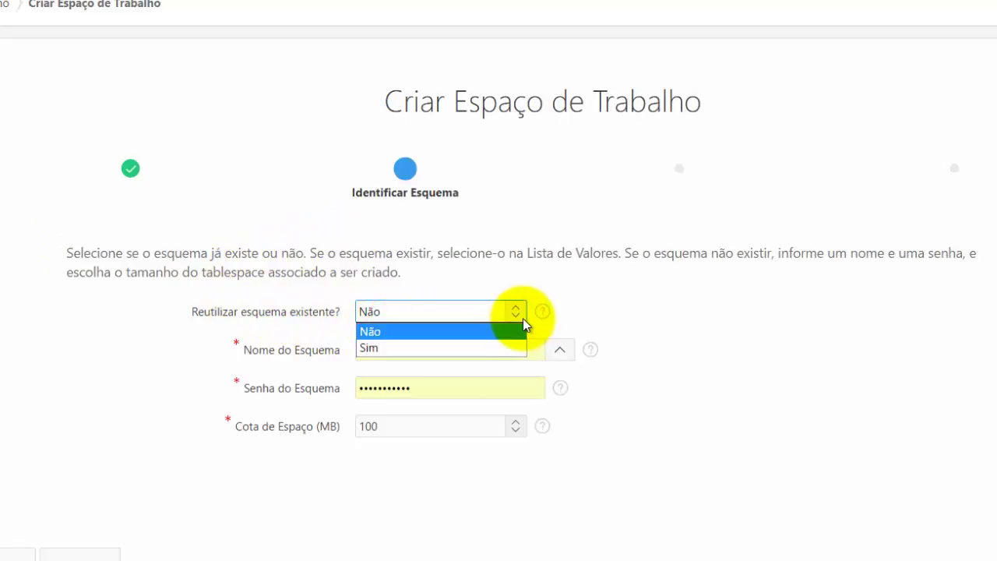
pyautogui.click(457, 348)
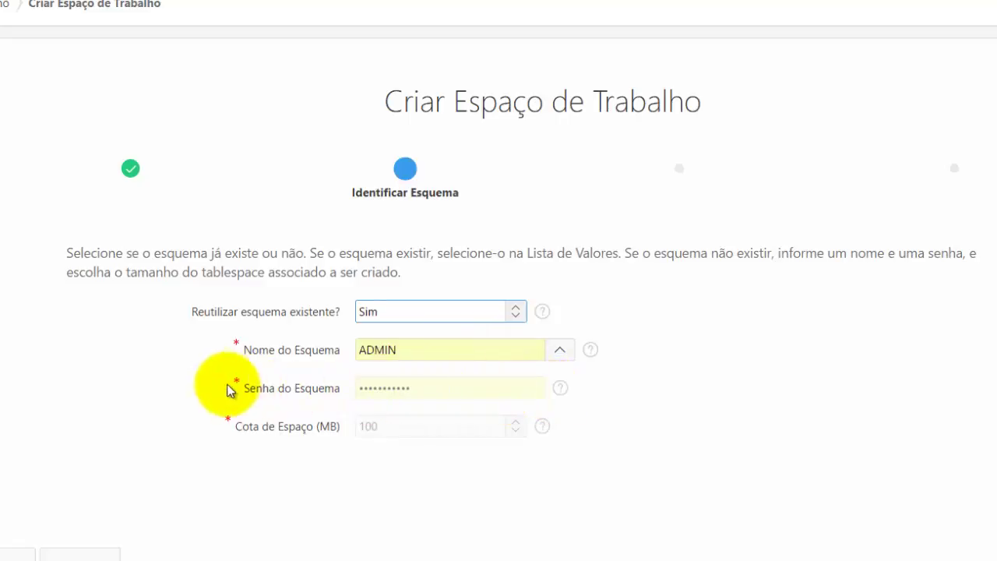
pyautogui.moveTo(231, 389); pyautogui.dragTo(599, 432)
pyautogui.click(599, 432)
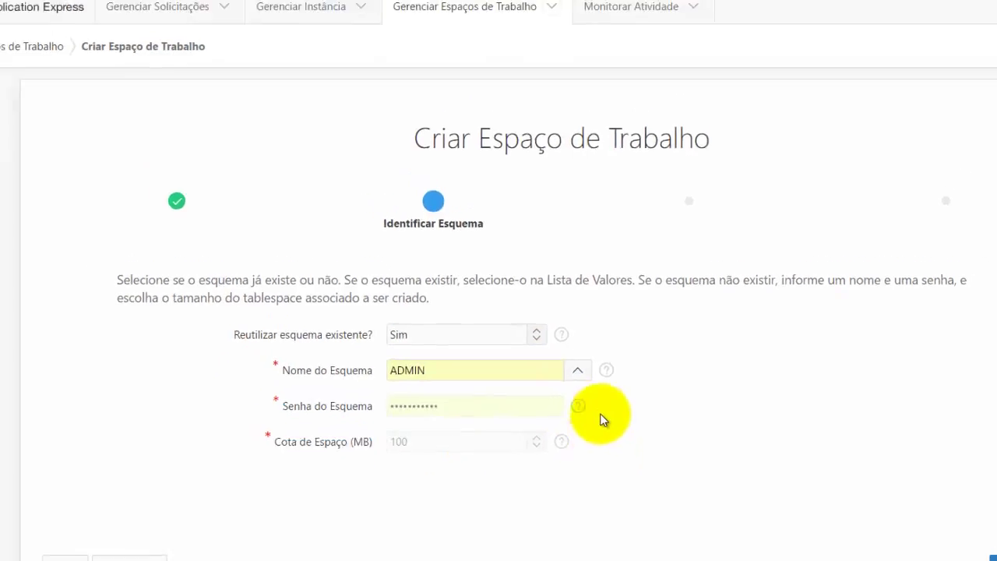
# Choose HR from the existing schemas as the schema name and continue to the administrator identification
pyautogui.click(561, 352)
pyautogui.click(610, 413)
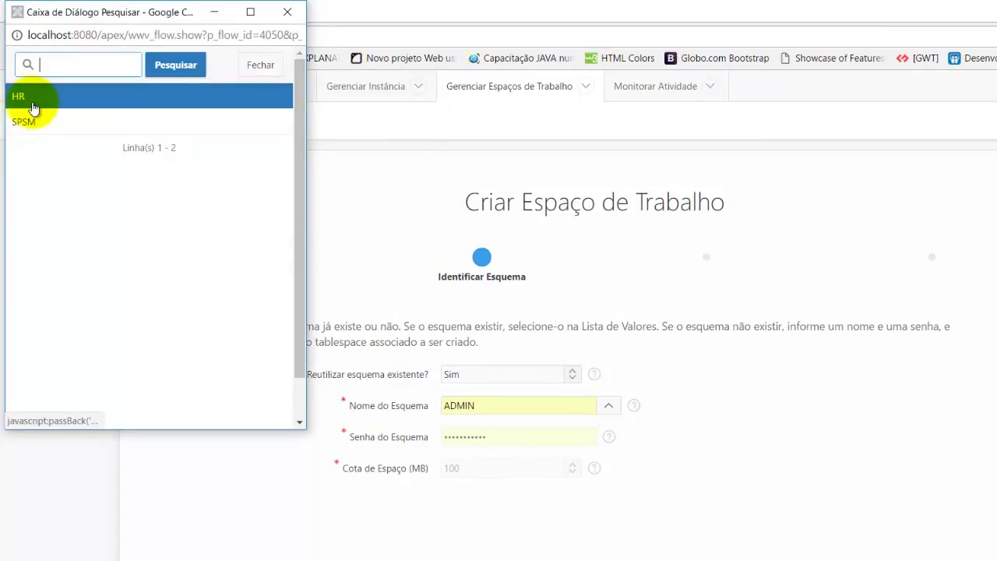
pyautogui.click(37, 104)
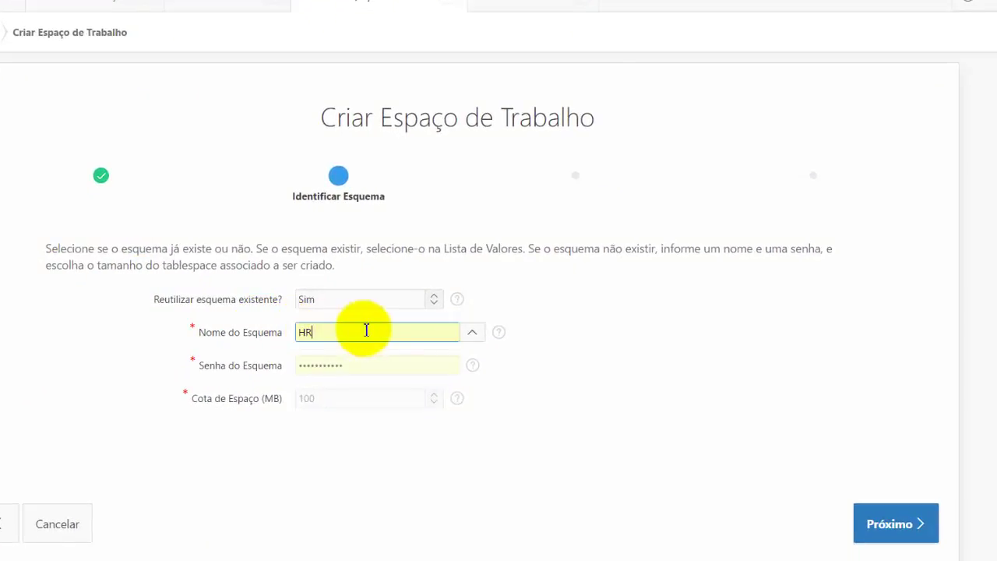
pyautogui.click(892, 525)
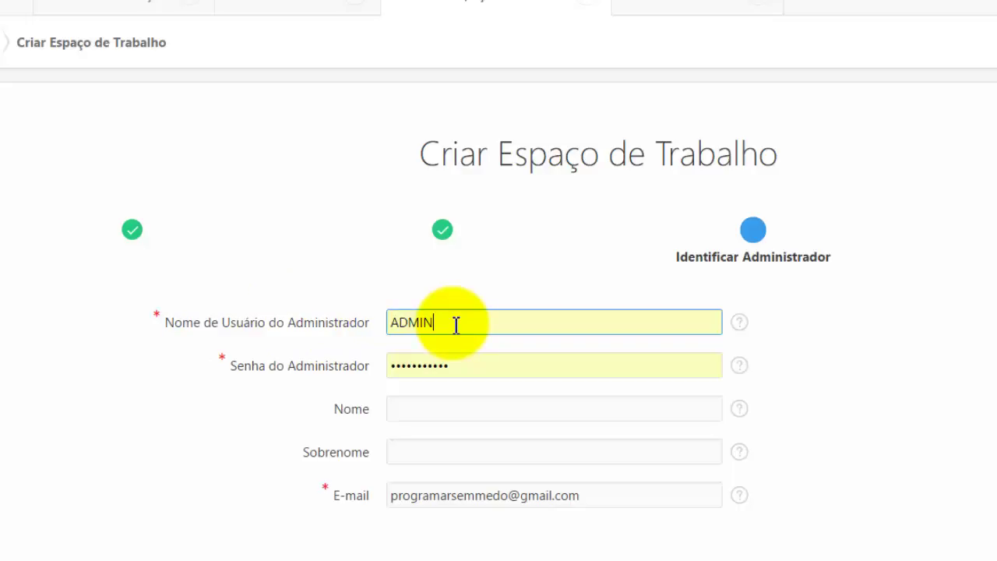
# Keep the prefilled administrator username, password and e-mail, leave the first and last names empty, and continue to the request confirmation
pyautogui.click(462, 369)
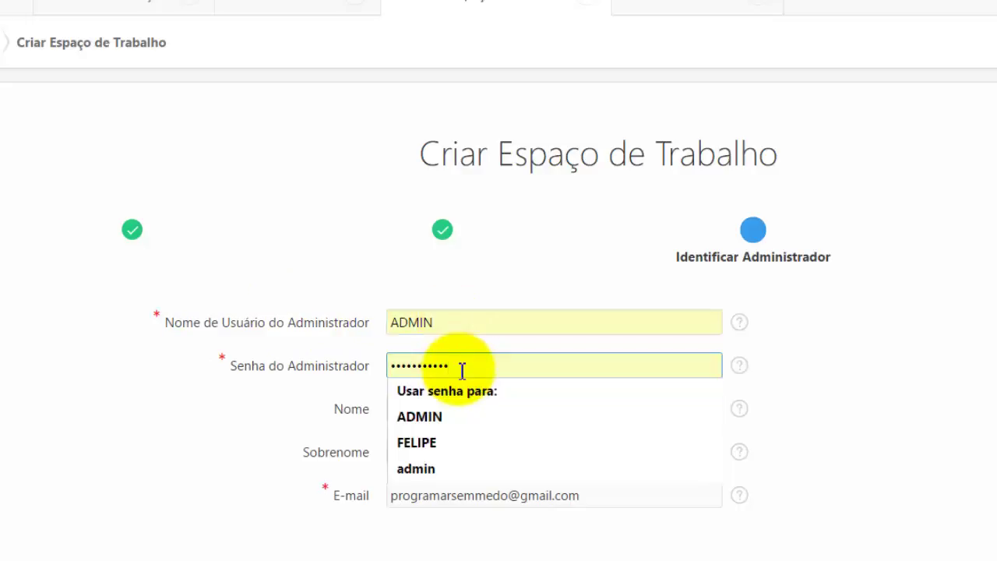
pyautogui.click(293, 394)
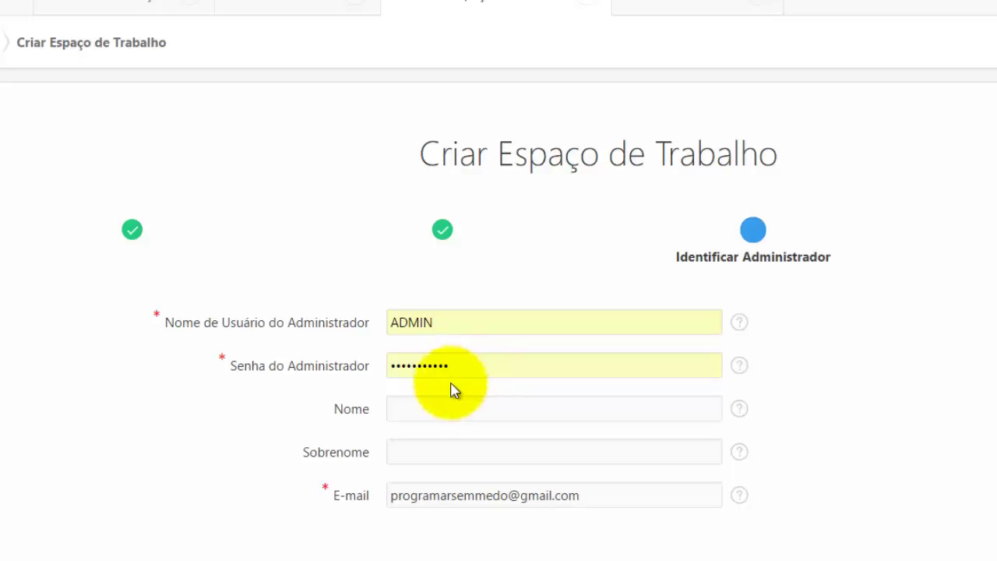
pyautogui.click(446, 460)
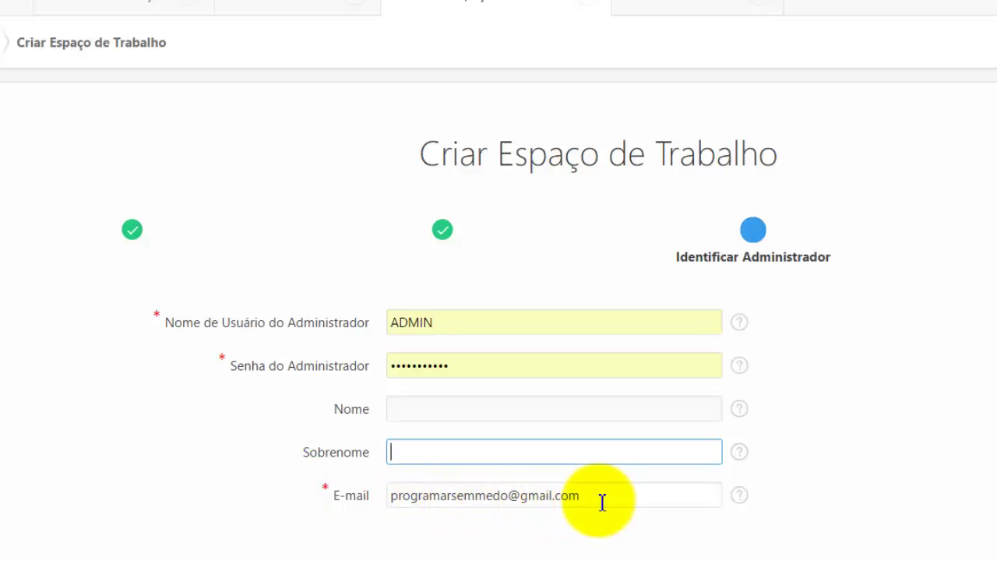
pyautogui.click(891, 527)
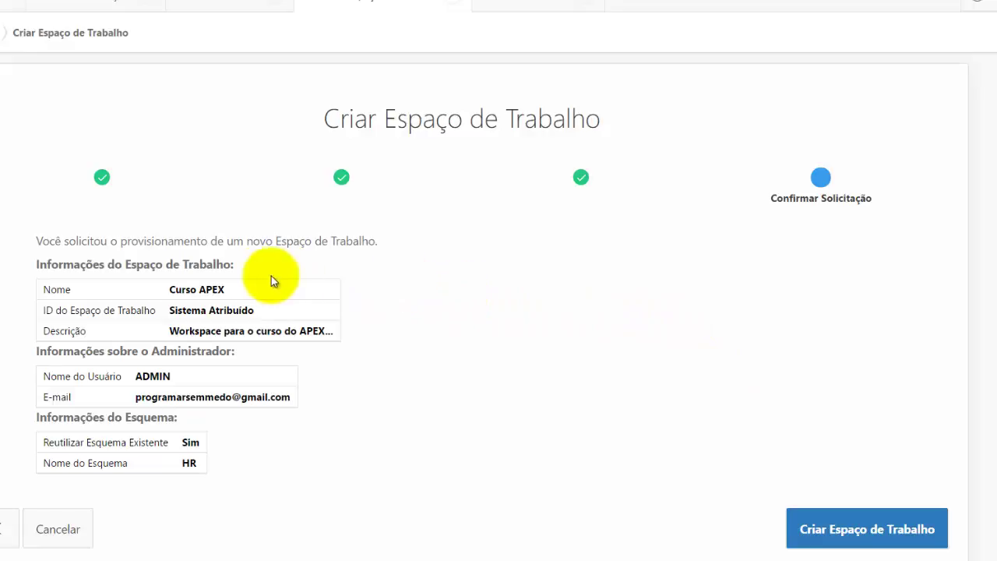
# Review the workspace name, ID, description, administrator details and schema name in the request summary
pyautogui.moveTo(239, 294); pyautogui.dragTo(201, 295)
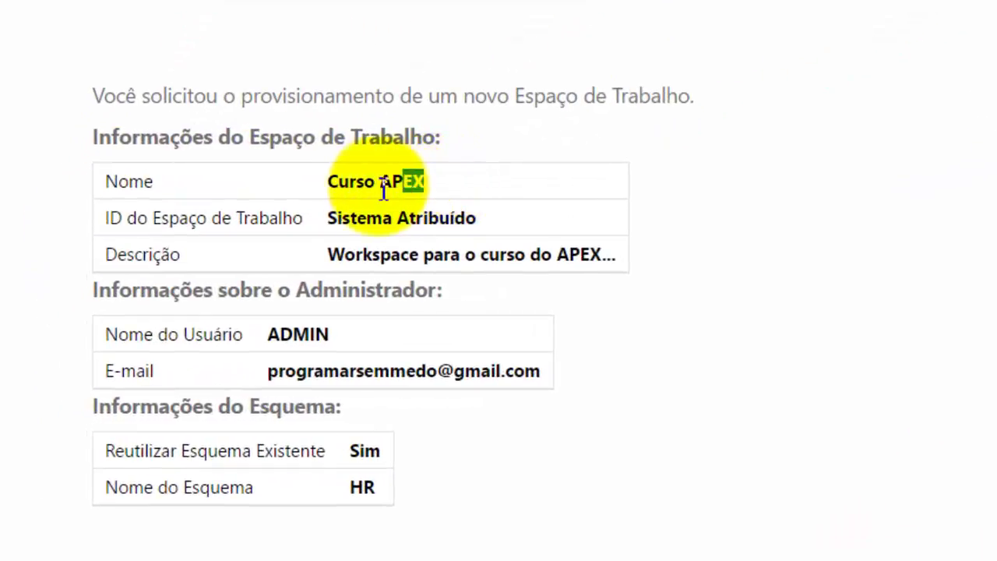
pyautogui.moveTo(384, 190); pyautogui.dragTo(316, 190)
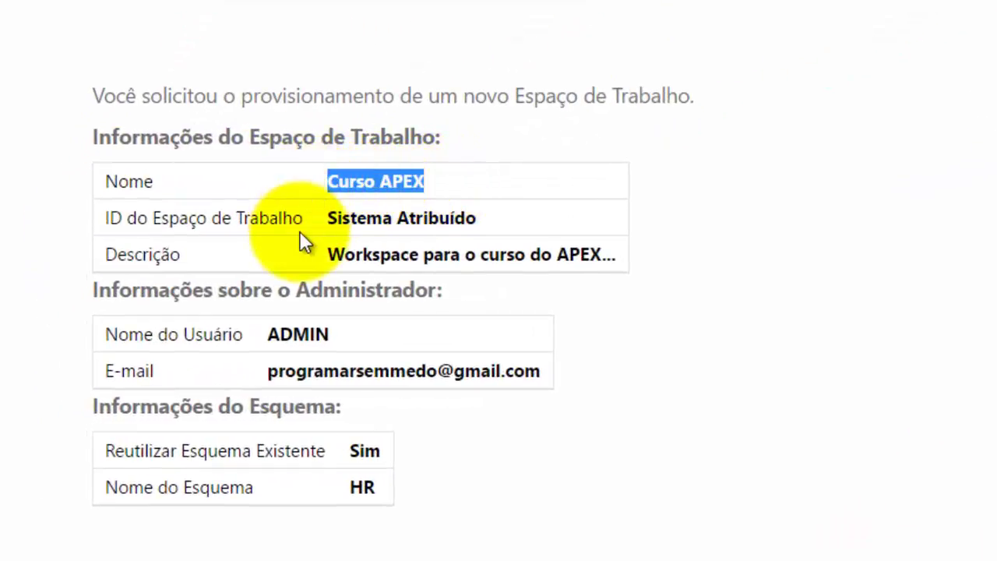
pyautogui.click(498, 223)
pyautogui.moveTo(499, 224); pyautogui.dragTo(309, 225)
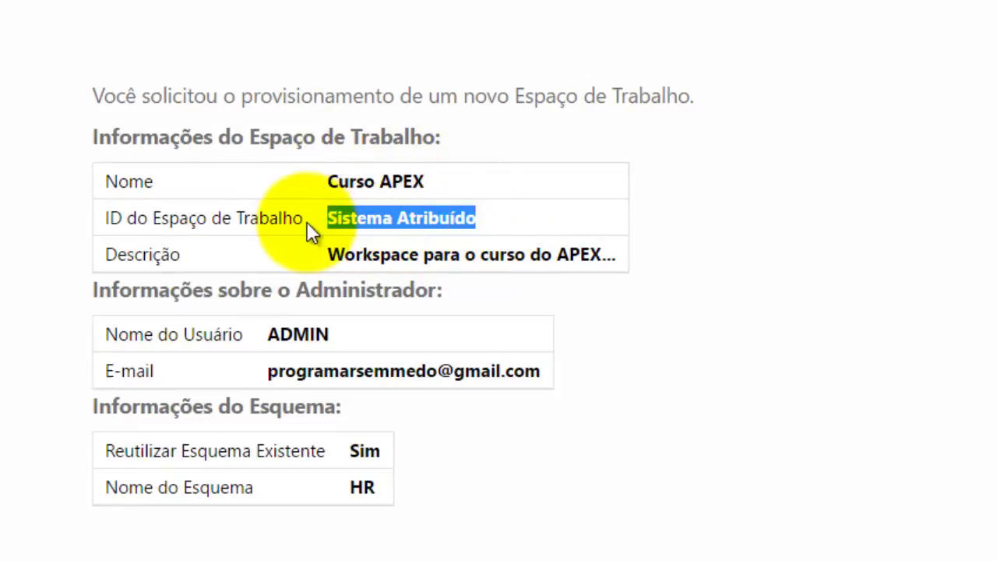
pyautogui.click(491, 220)
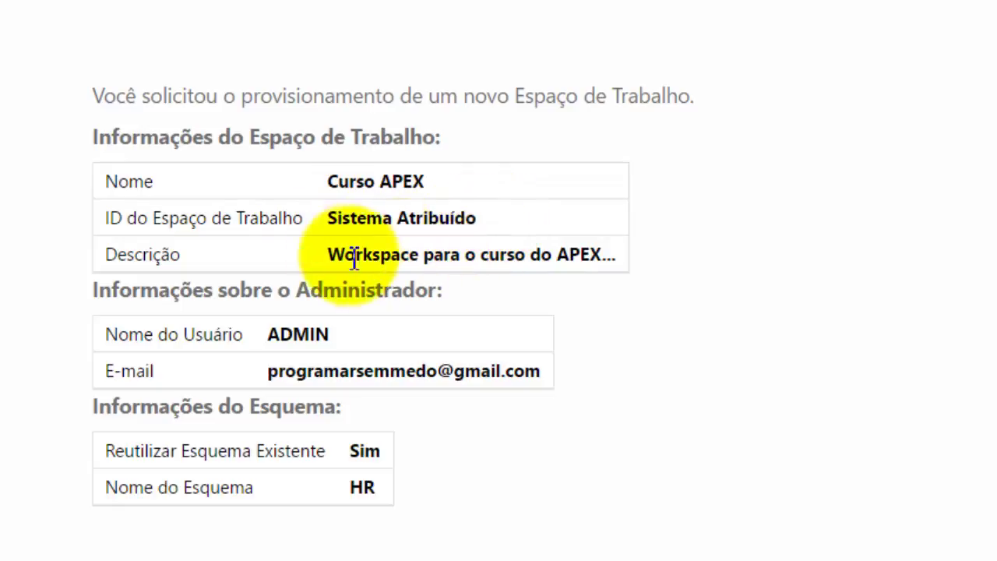
pyautogui.moveTo(327, 257); pyautogui.dragTo(607, 254)
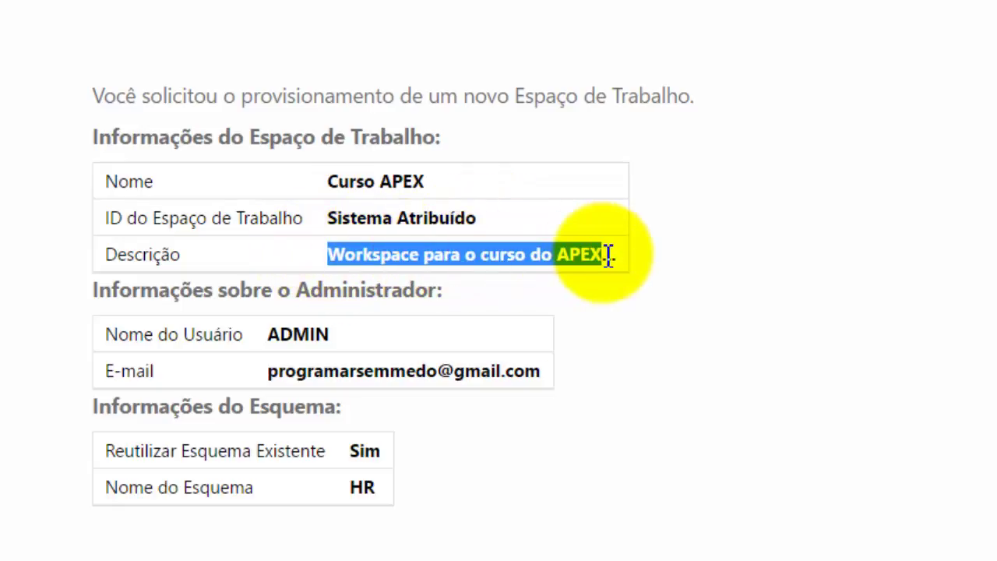
pyautogui.click(337, 336)
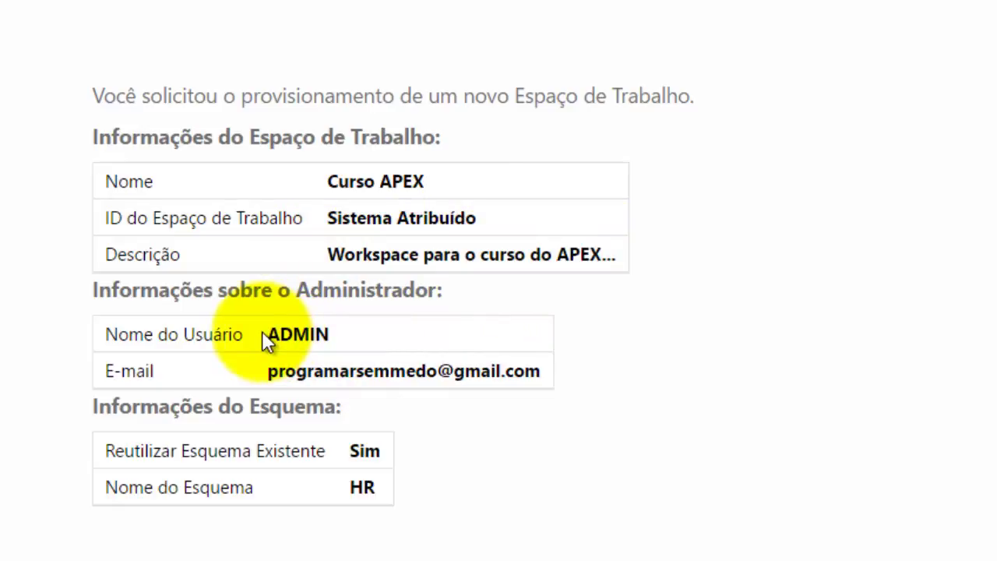
pyautogui.moveTo(263, 333); pyautogui.dragTo(349, 335)
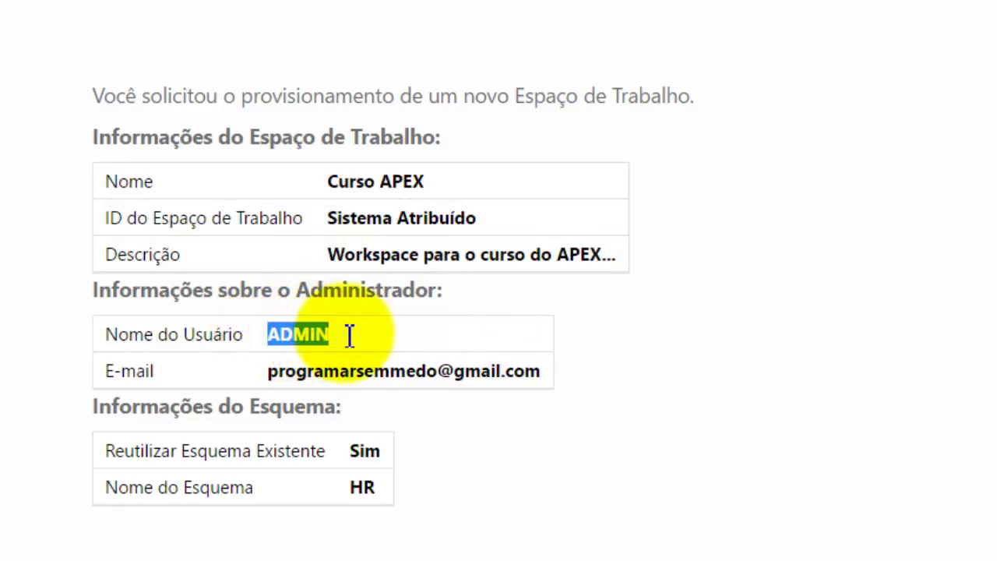
pyautogui.moveTo(267, 374); pyautogui.dragTo(577, 379)
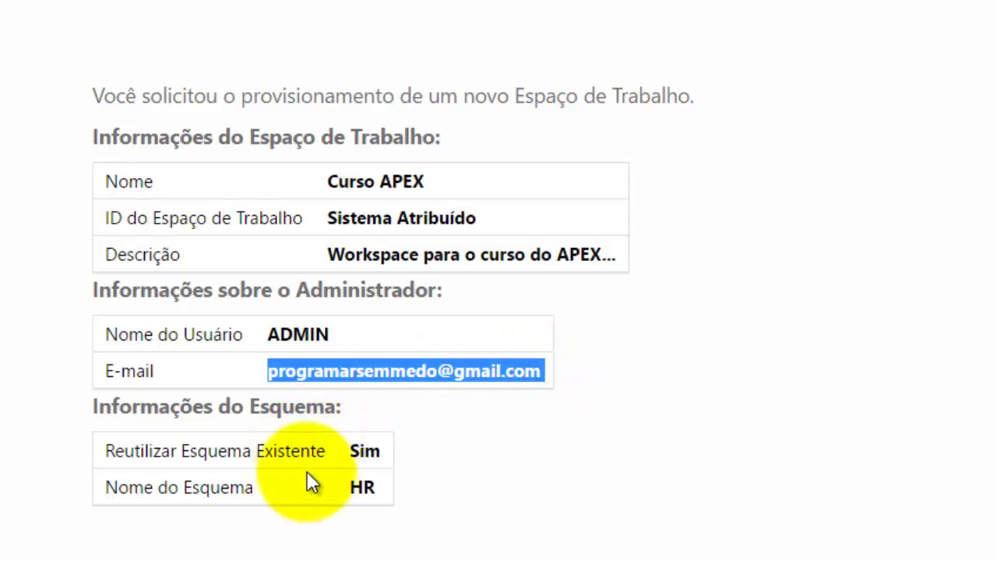
pyautogui.moveTo(349, 487); pyautogui.dragTo(380, 491)
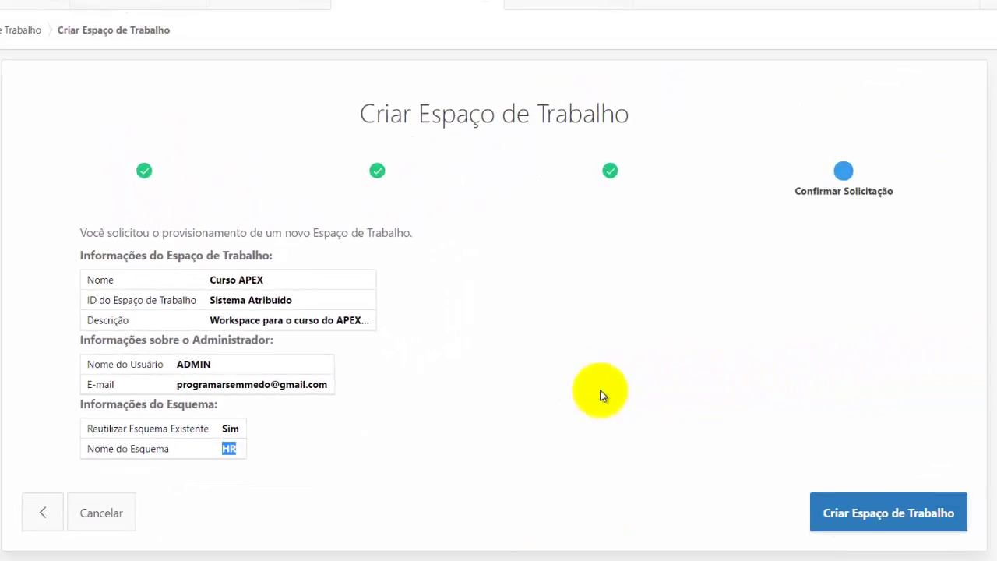
# Create the Curso APEX workspace and finish the wizard to return to workspace management
pyautogui.click(900, 514)
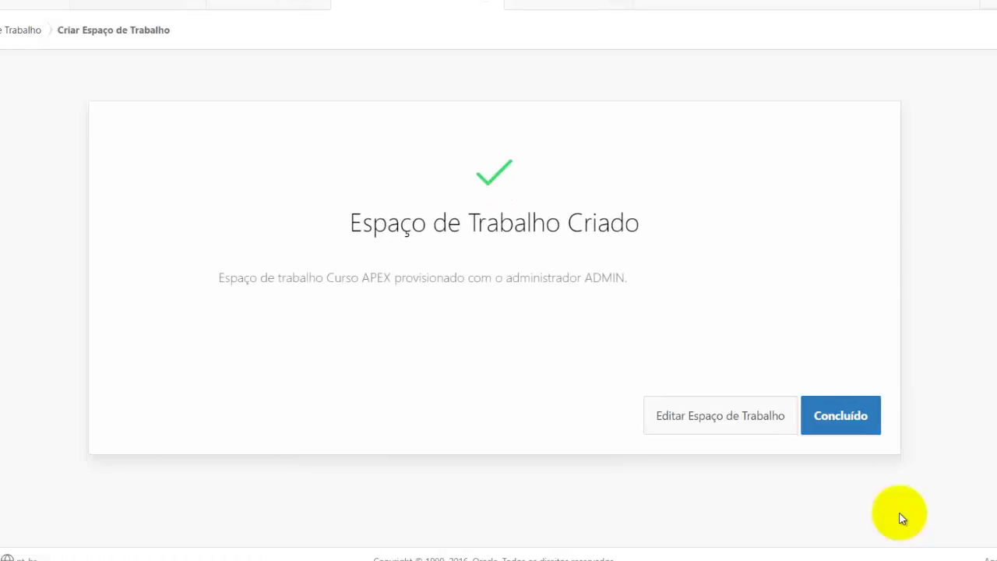
pyautogui.click(840, 417)
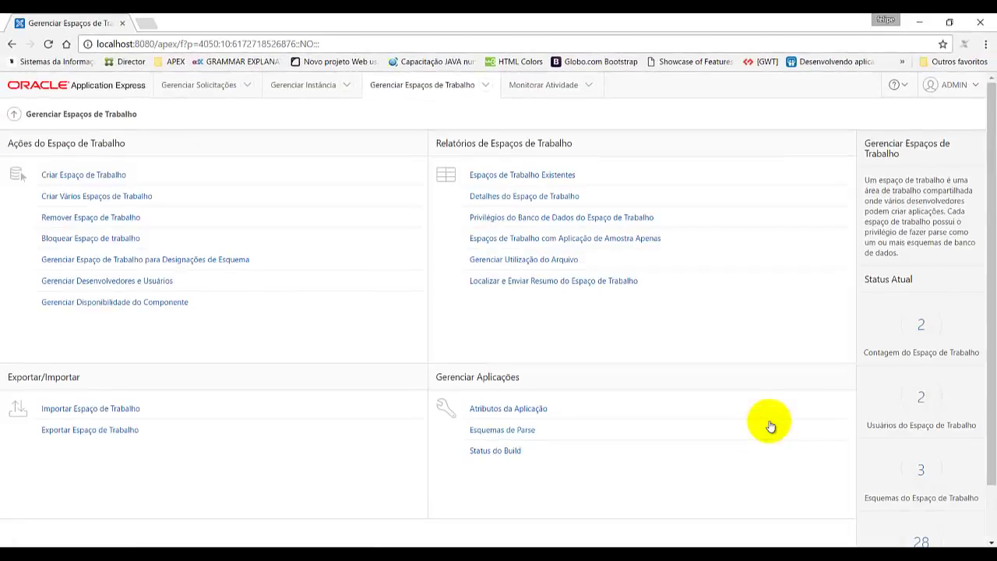